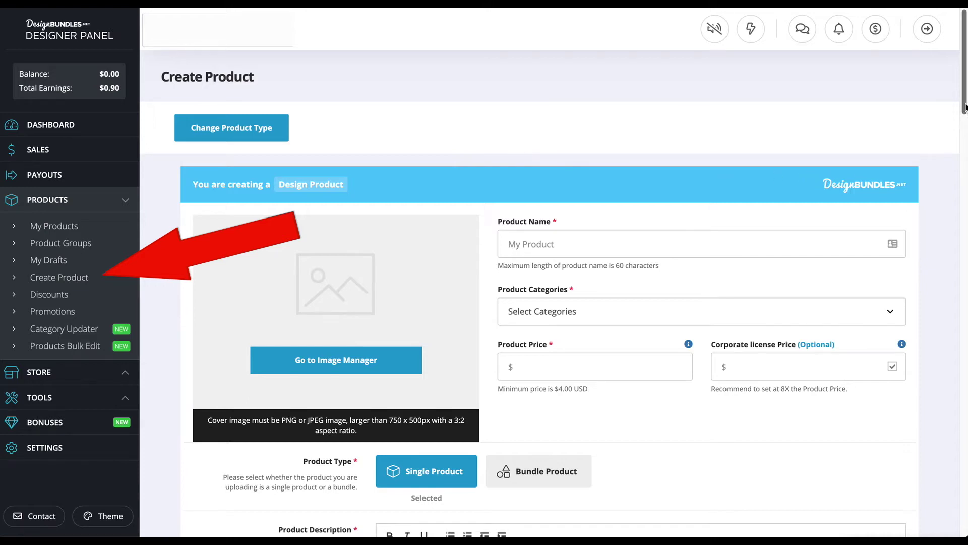
Scroll down the empty Create Product form for a single Design Product.
{"action": "scroll", "coordinate": [965, 106], "scroll_direction": "down", "scroll_amount": 2}
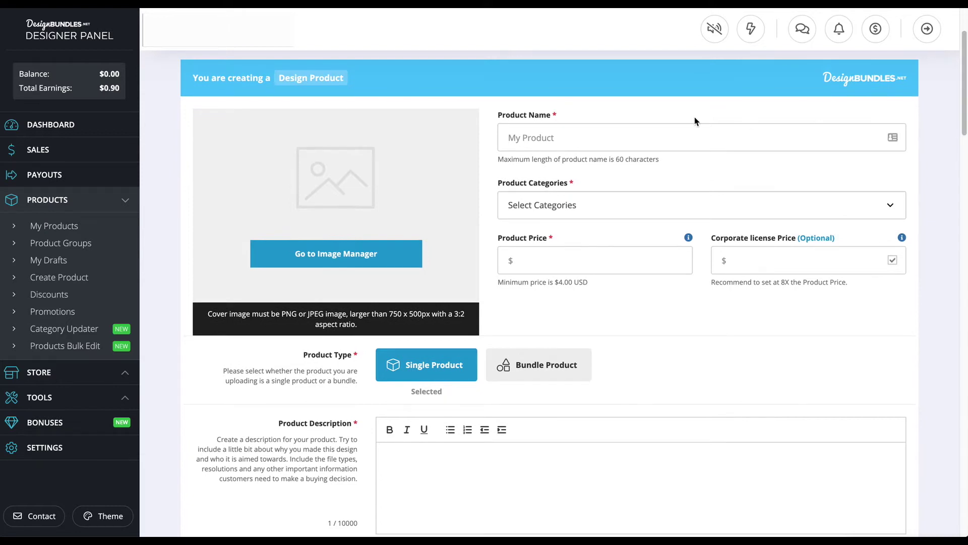
Name the product 'Hangman Game' and choose the Crafters / Printables / Other category.
{"action": "left_click", "coordinate": [696, 130]}
{"action": "type", "text": "Hangman Game"}
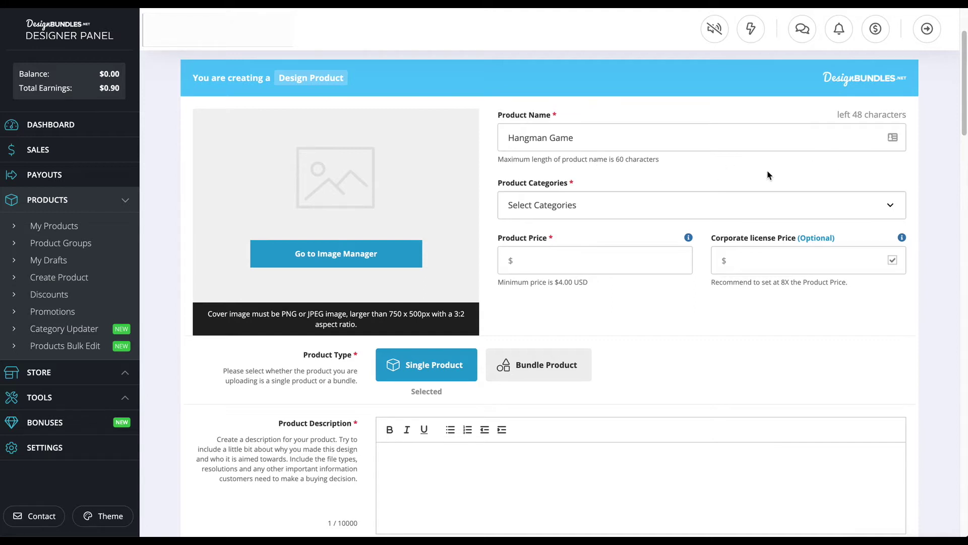
{"action": "left_click", "coordinate": [678, 211]}
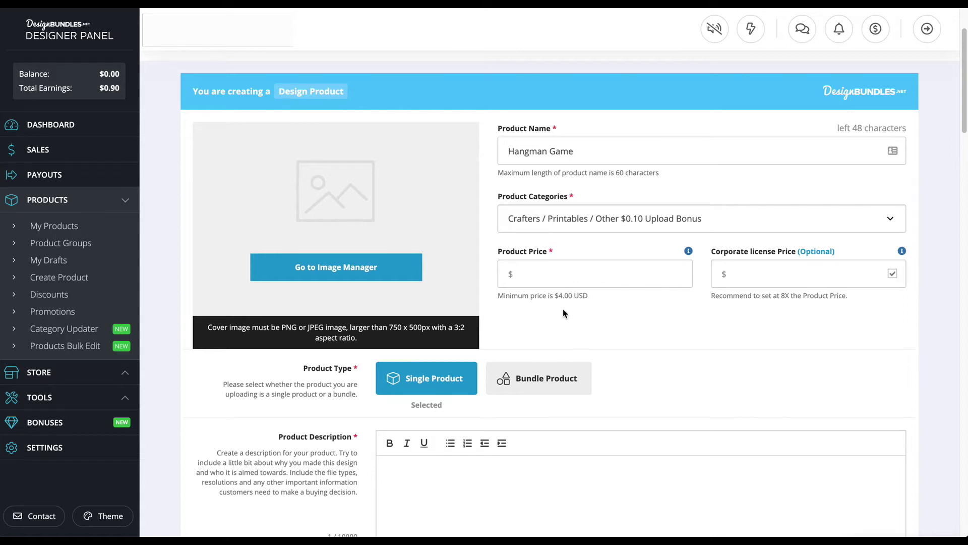
Set the product price to 4.00, giving a 32.00 corporate license.
{"action": "left_click", "coordinate": [569, 273]}
{"action": "type", "text": "4.00"}
{"action": "left_click_drag", "start_coordinate": [509, 273], "coordinate": [502, 273]}
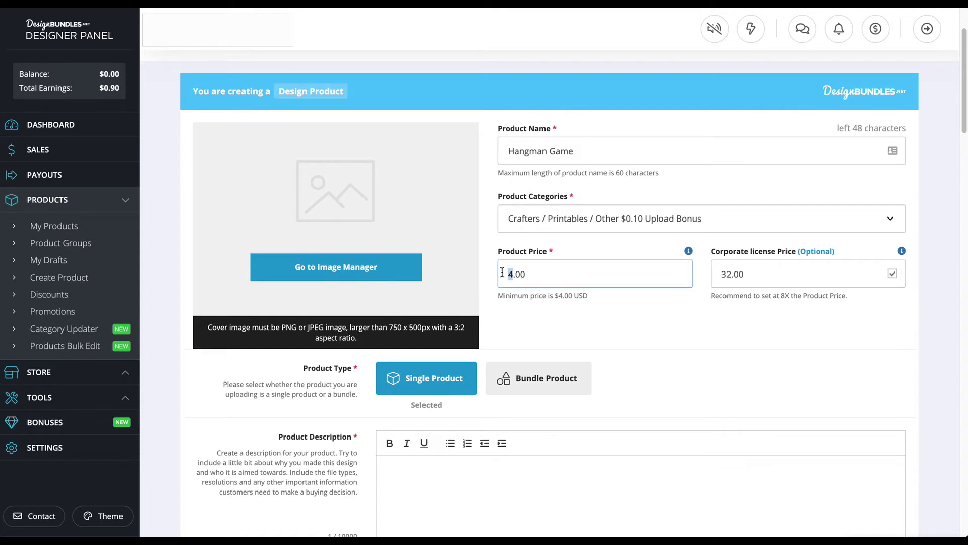
{"action": "type", "text": "8"}
{"action": "left_click", "coordinate": [750, 331]}
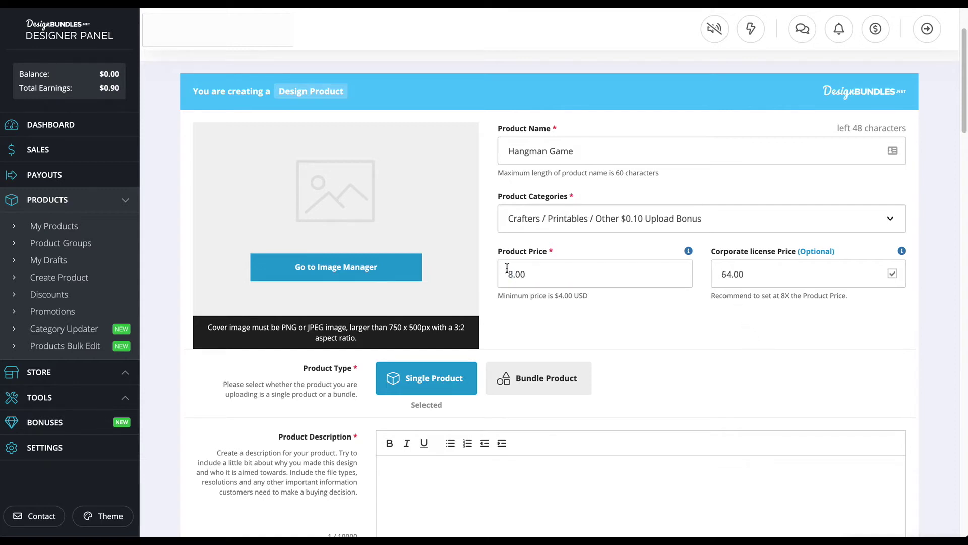
{"action": "left_click_drag", "start_coordinate": [513, 274], "coordinate": [505, 273]}
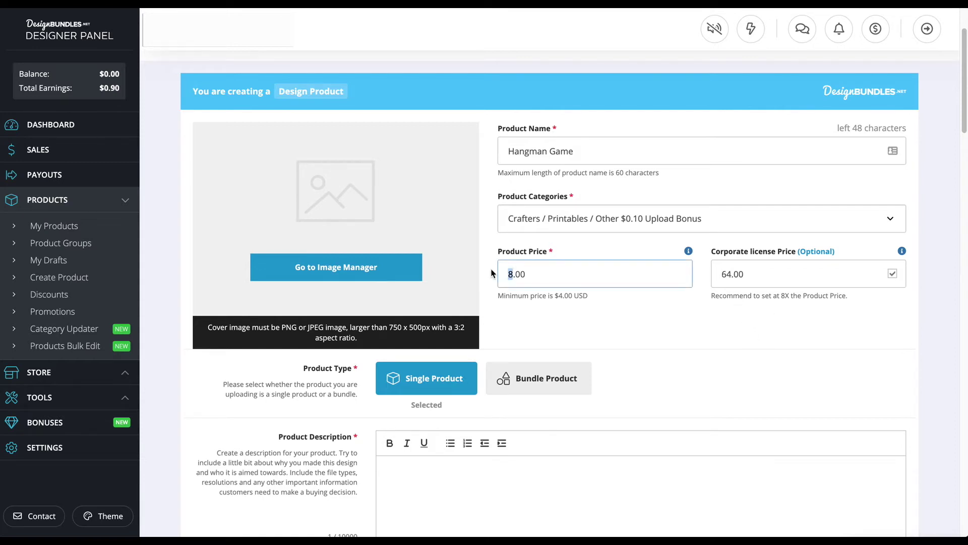
{"action": "type", "text": "4"}
{"action": "left_click", "coordinate": [579, 335]}
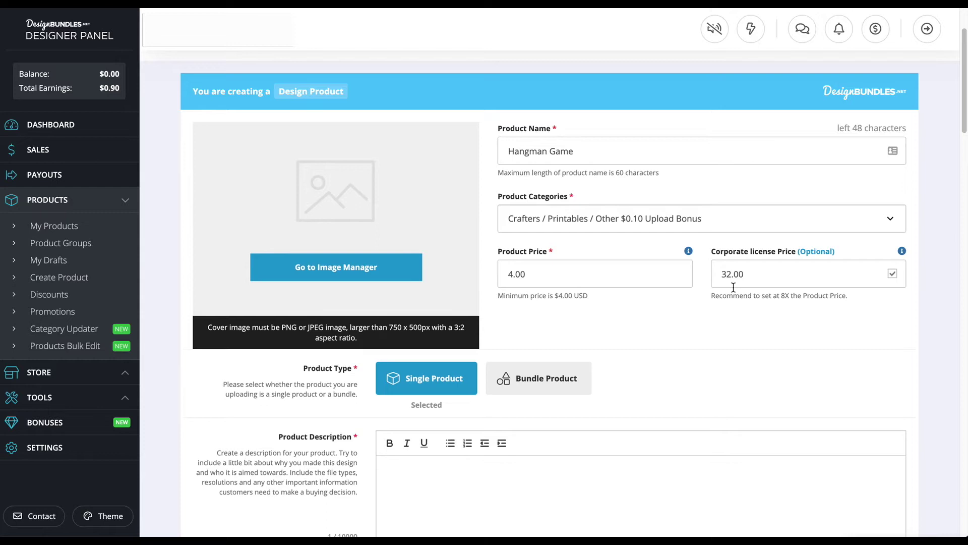
{"action": "scroll", "coordinate": [662, 315], "scroll_direction": "down", "scroll_amount": 1}
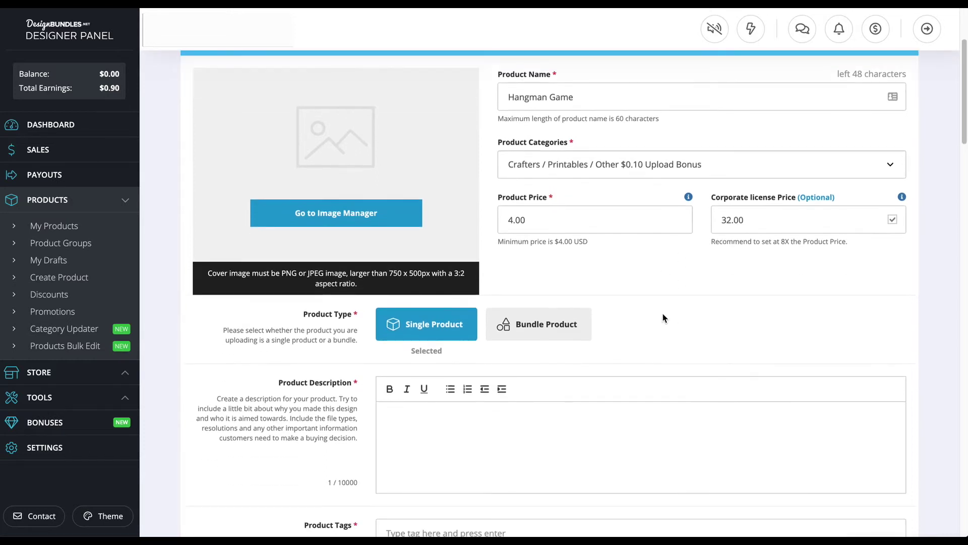
Switch Product Type to Bundle and back, leaving it a Single Product.
{"action": "scroll", "coordinate": [663, 318], "scroll_direction": "down", "scroll_amount": 1}
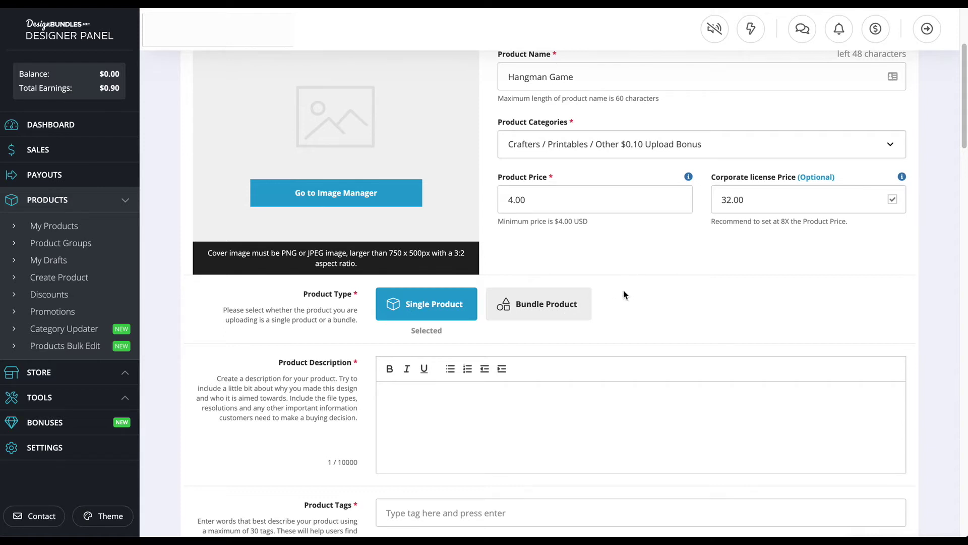
{"action": "left_click", "coordinate": [581, 307]}
{"action": "left_click", "coordinate": [443, 308]}
{"action": "scroll", "coordinate": [365, 220], "scroll_direction": "down", "scroll_amount": 4}
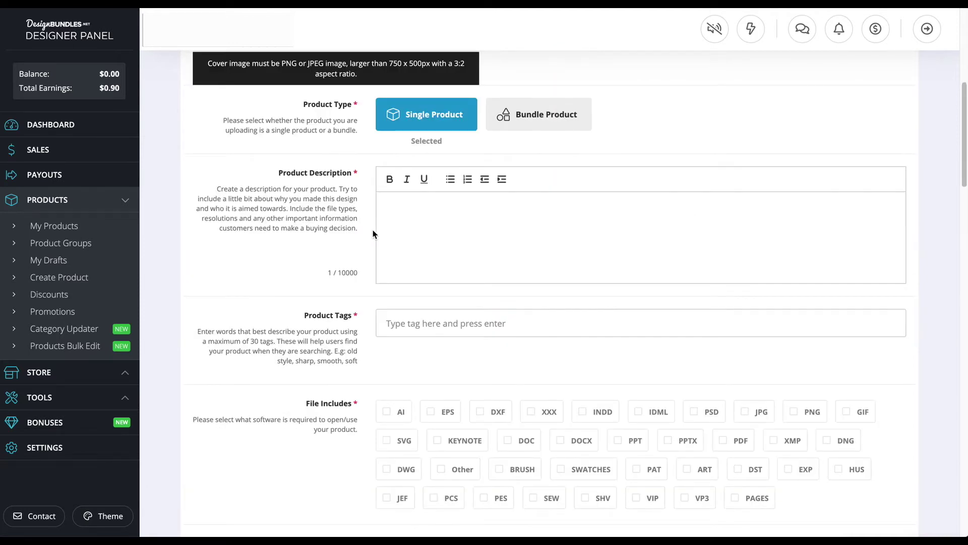
Paste the four-paragraph paper hangman game text into Product Description.
{"action": "left_click", "coordinate": [431, 210]}
{"action": "type", "text": "This is a paper printable hangman game.  This is a digital download that you can use multiple times.  It comes as a US Letter Size 8.5 x 11.  Download your copy today!"}
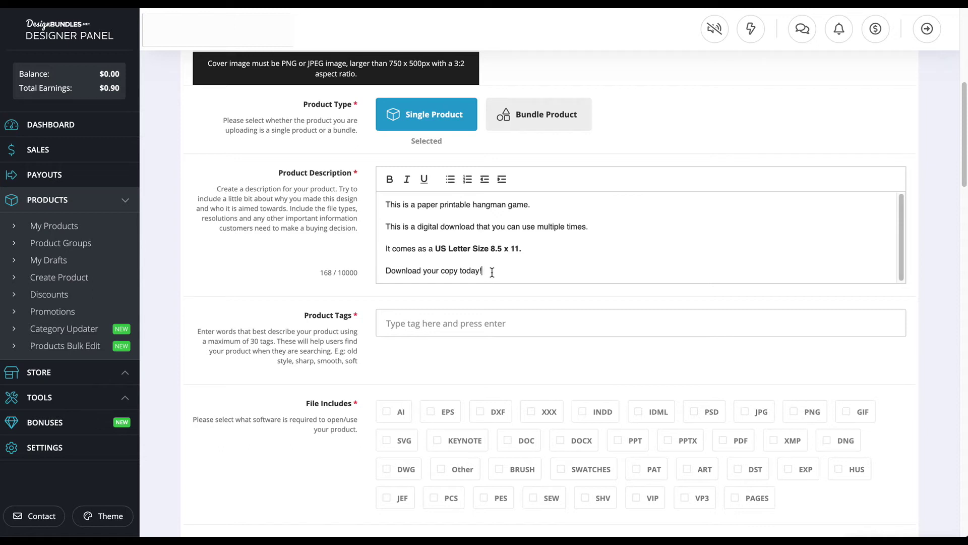
{"action": "left_click_drag", "start_coordinate": [491, 273], "coordinate": [370, 263]}
{"action": "left_click", "coordinate": [528, 271]}
Tick PDF as the only file type under File Includes.
{"action": "scroll", "coordinate": [367, 283], "scroll_direction": "down", "scroll_amount": 2}
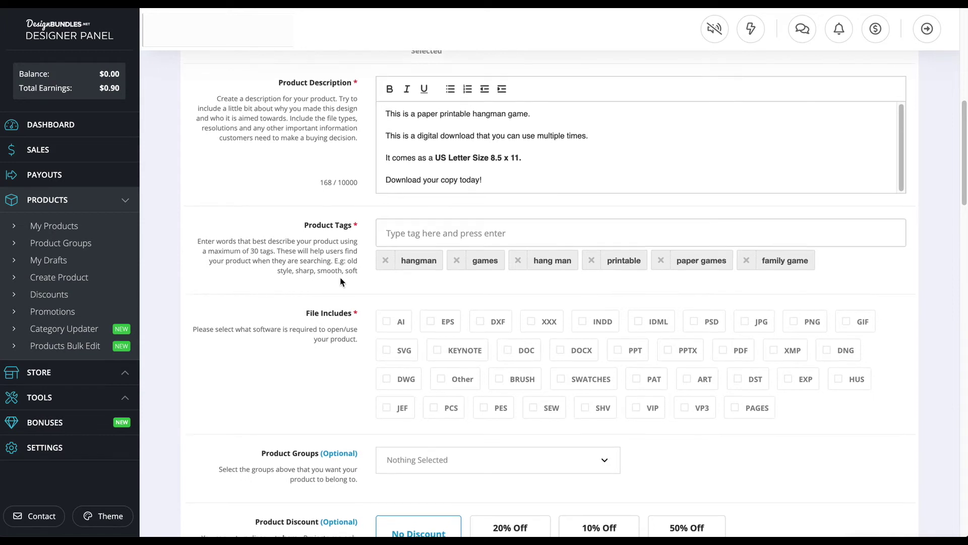
{"action": "scroll", "coordinate": [345, 279], "scroll_direction": "down", "scroll_amount": 2}
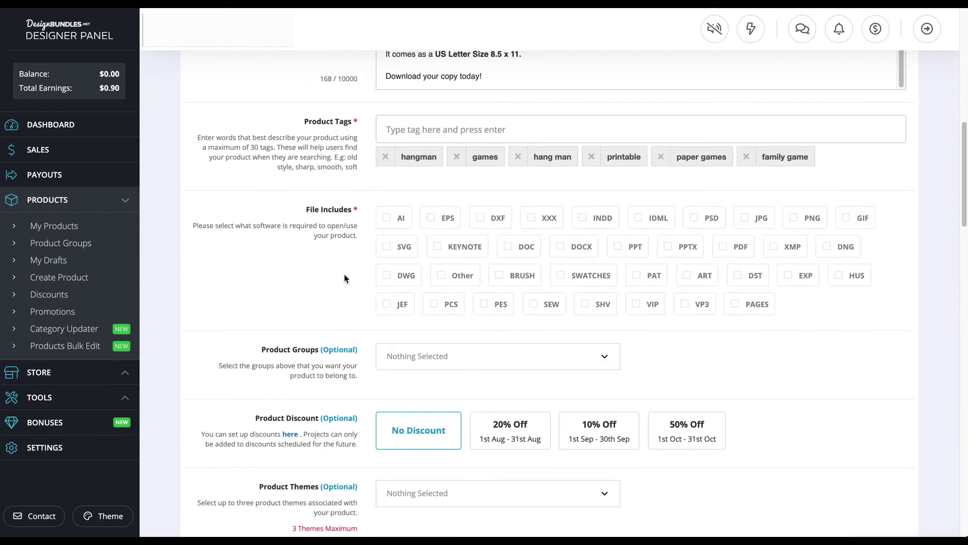
{"action": "left_click", "coordinate": [717, 247]}
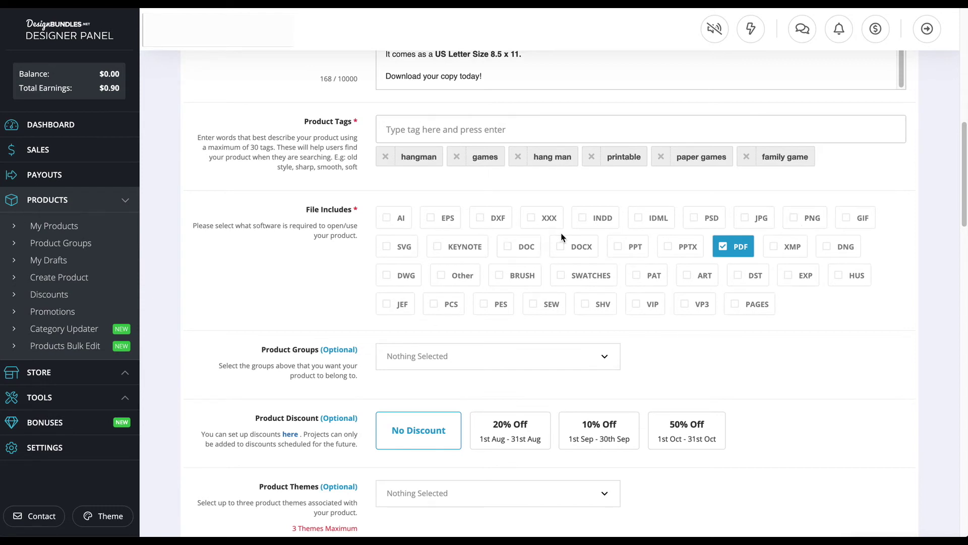
{"action": "scroll", "coordinate": [717, 224], "scroll_direction": "down", "scroll_amount": 3}
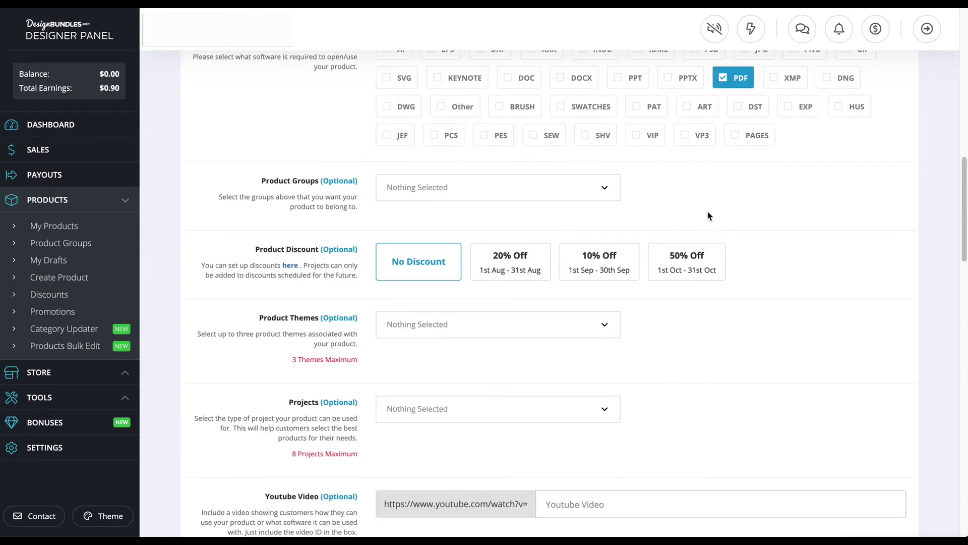
Leave Product Groups empty and apply the 20% Off discount for 1st Aug – 31st Aug.
{"action": "left_click", "coordinate": [612, 193]}
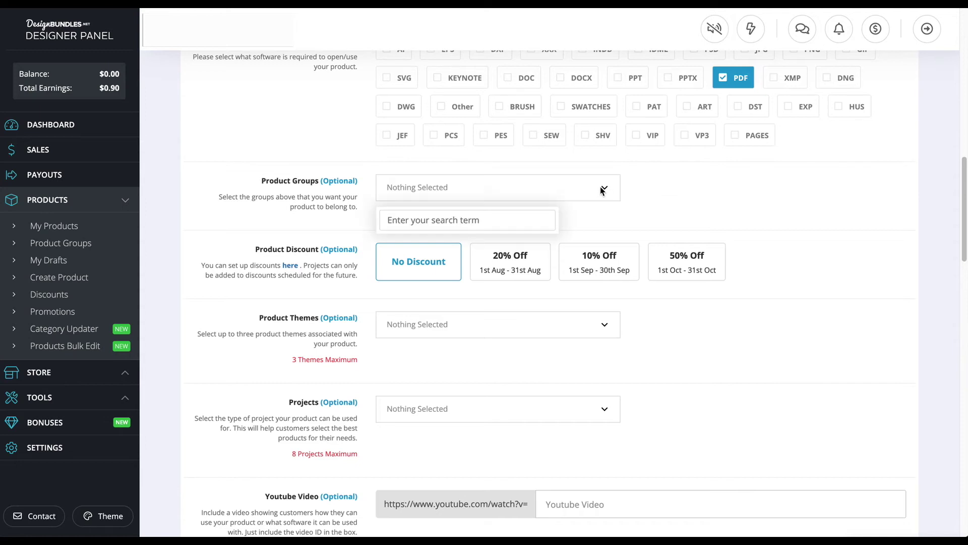
{"action": "left_click", "coordinate": [603, 190]}
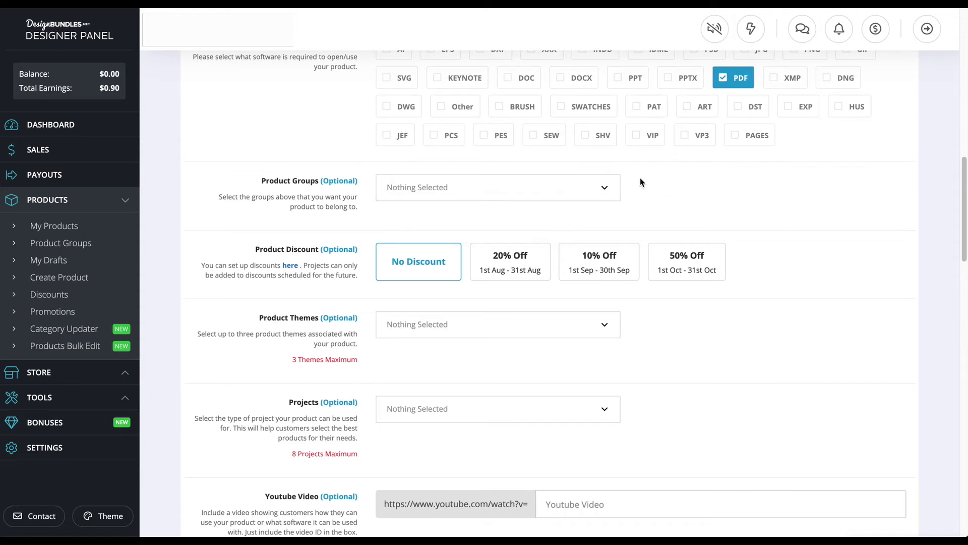
{"action": "scroll", "coordinate": [345, 237], "scroll_direction": "down", "scroll_amount": 1}
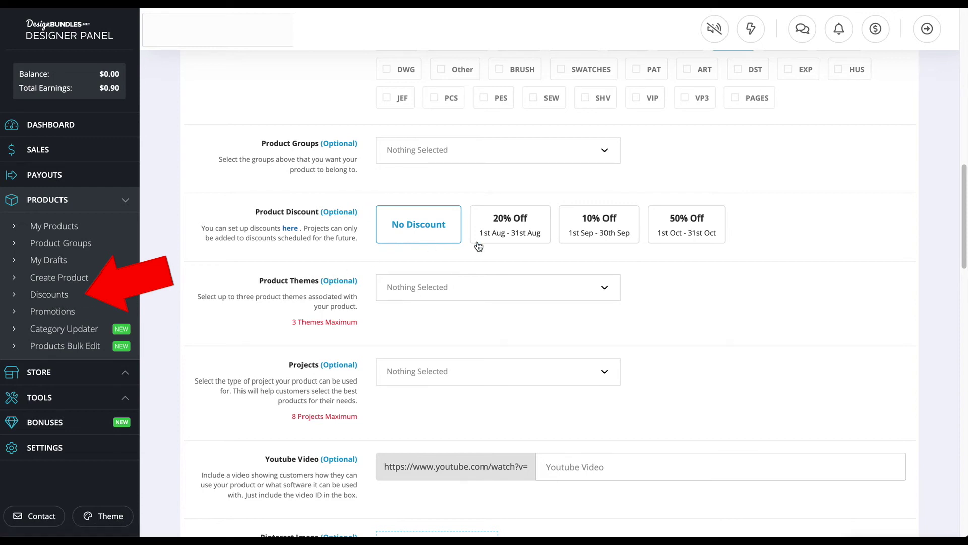
{"action": "left_click", "coordinate": [524, 241]}
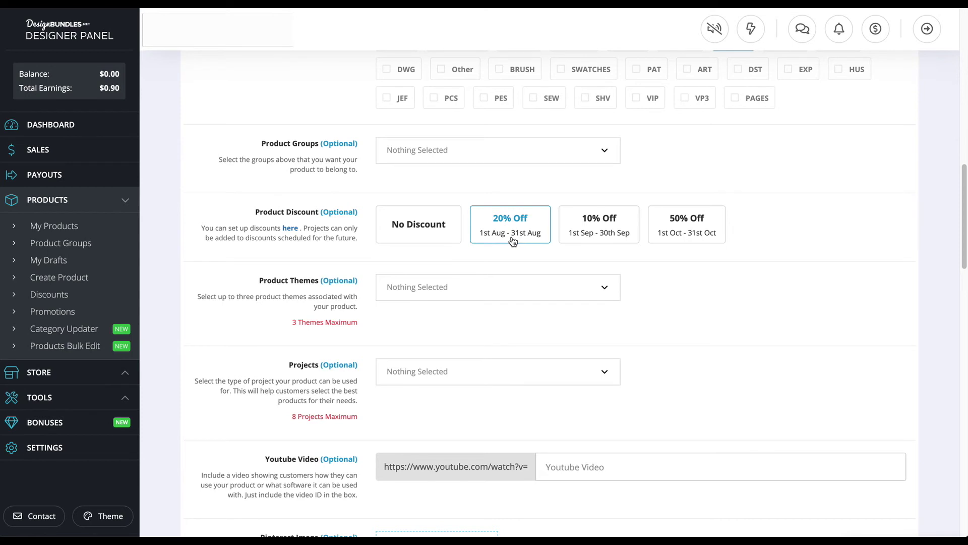
{"action": "scroll", "coordinate": [351, 255], "scroll_direction": "down", "scroll_amount": 1}
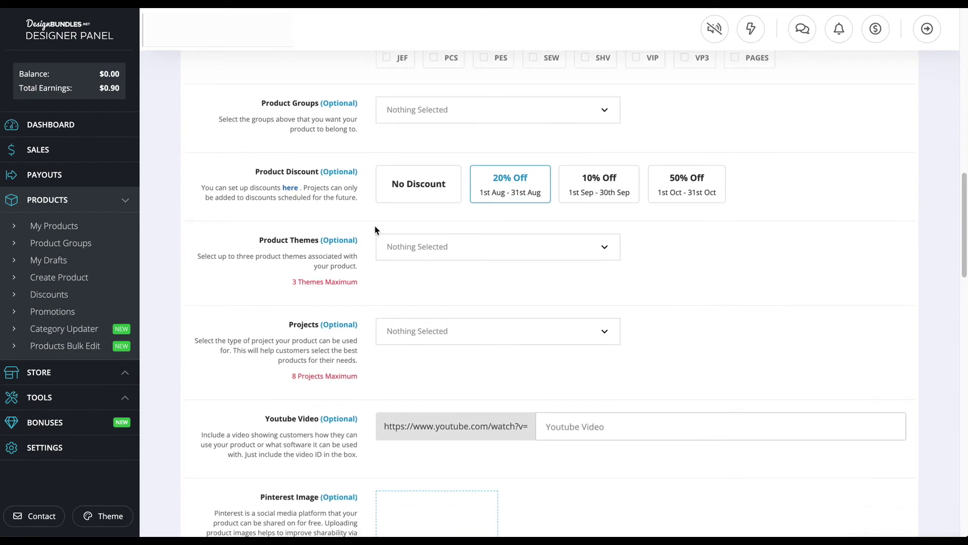
{"action": "scroll", "coordinate": [374, 231], "scroll_direction": "down", "scroll_amount": 1}
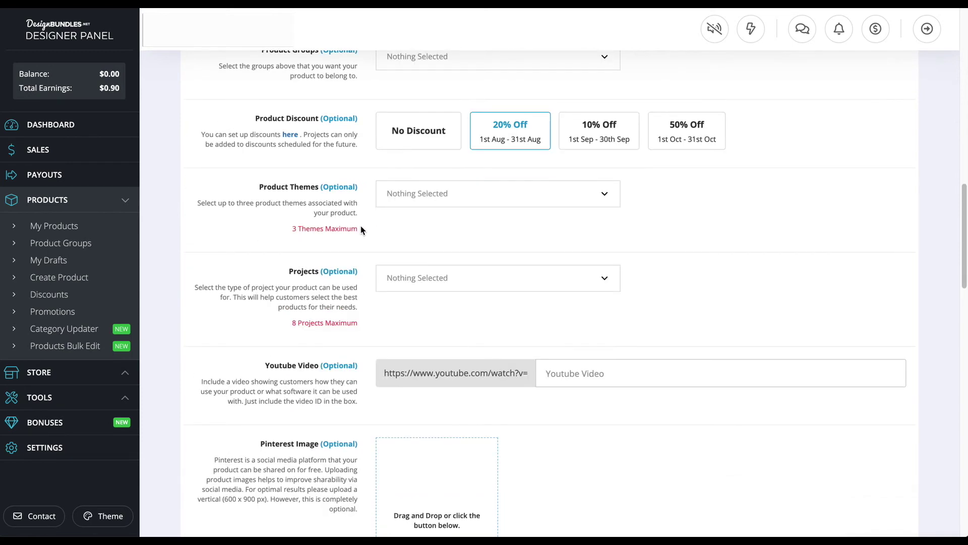
Browse the Product Themes list without selecting a theme.
{"action": "left_click", "coordinate": [437, 200]}
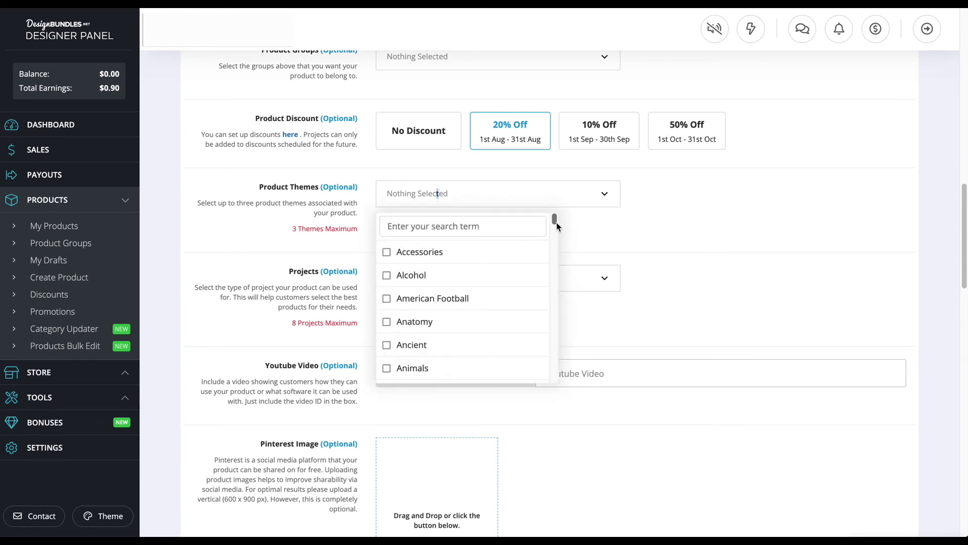
{"action": "left_click_drag", "start_coordinate": [557, 226], "coordinate": [557, 231]}
{"action": "left_click_drag", "start_coordinate": [557, 232], "coordinate": [556, 259]}
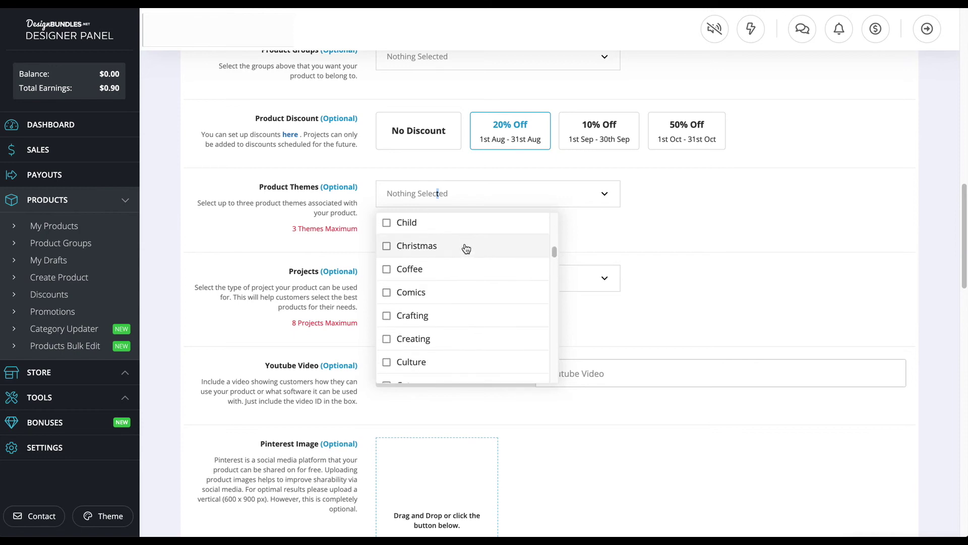
Leave themes empty and tick Games in the Projects list, leaving video and Pinterest image blank.
{"action": "left_click", "coordinate": [677, 212]}
{"action": "scroll", "coordinate": [677, 212], "scroll_direction": "down", "scroll_amount": 2}
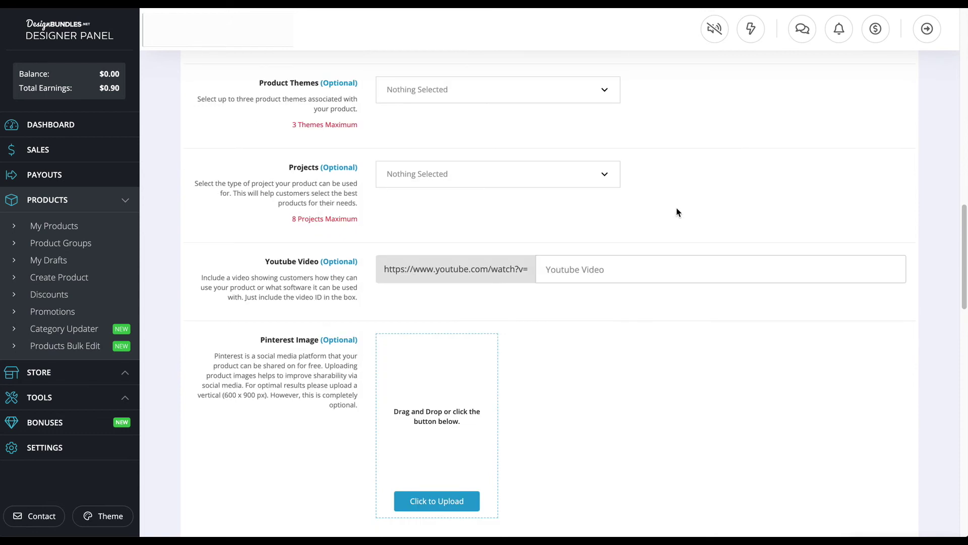
{"action": "left_click", "coordinate": [609, 185]}
{"action": "scroll", "coordinate": [528, 243], "scroll_direction": "down", "scroll_amount": 3}
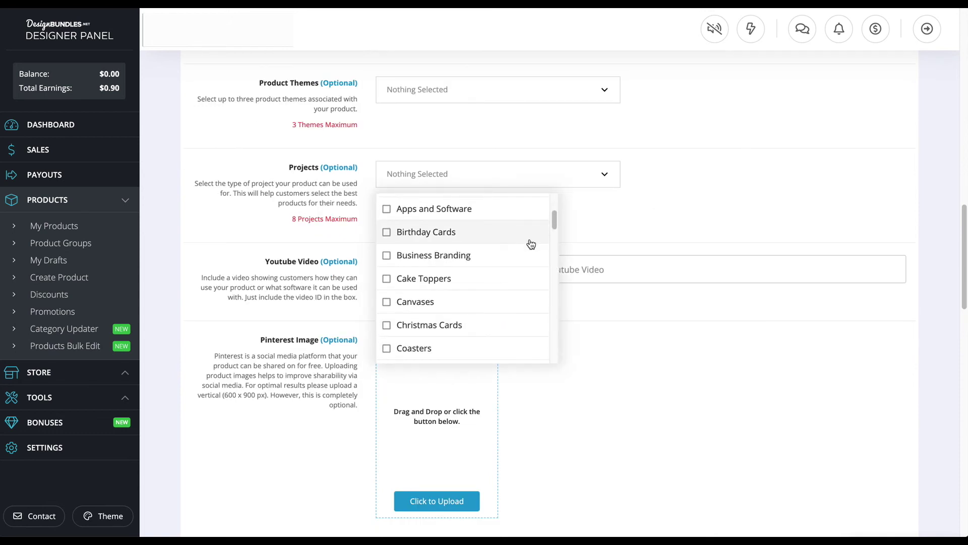
{"action": "left_click_drag", "start_coordinate": [555, 228], "coordinate": [551, 283]}
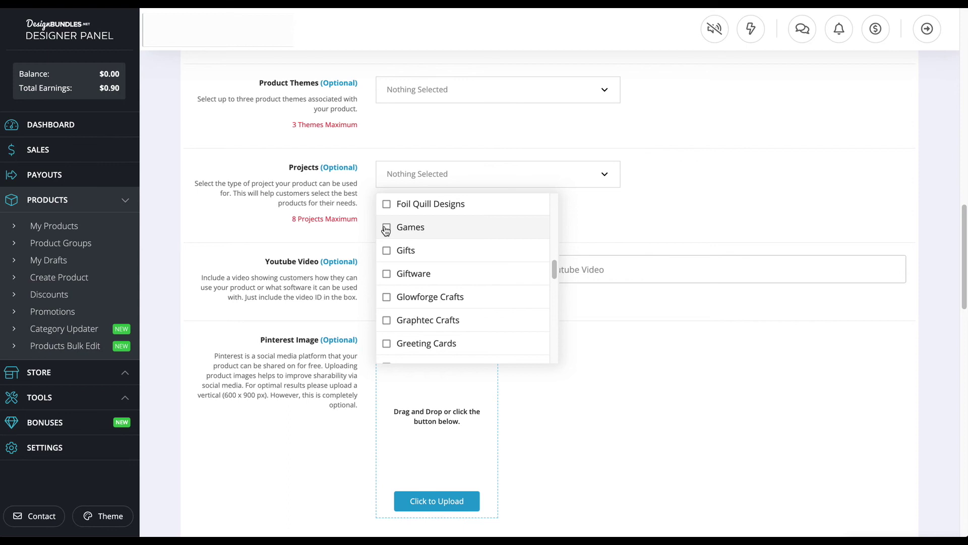
{"action": "left_click", "coordinate": [386, 226]}
{"action": "left_click", "coordinate": [713, 183]}
{"action": "scroll", "coordinate": [530, 206], "scroll_direction": "down", "scroll_amount": 2}
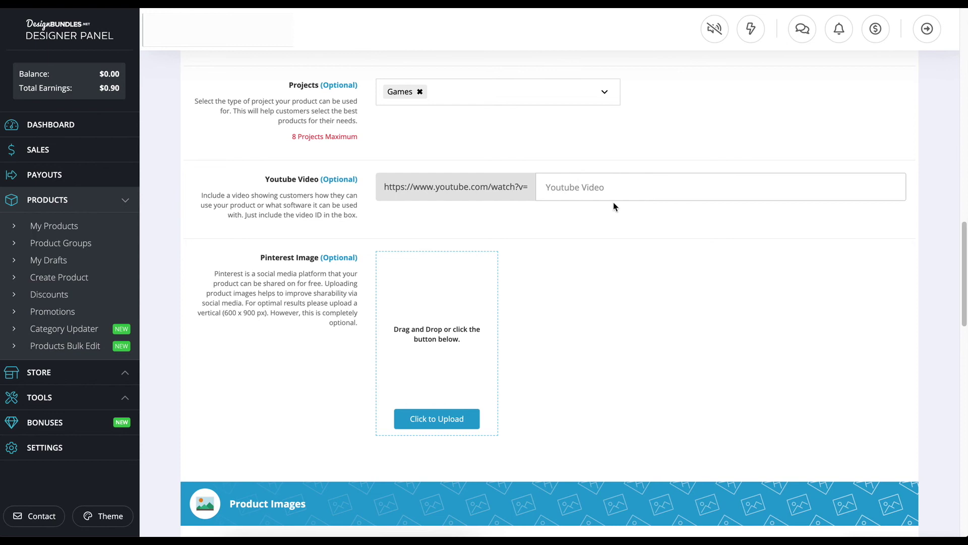
{"action": "scroll", "coordinate": [614, 207], "scroll_direction": "down", "scroll_amount": 3}
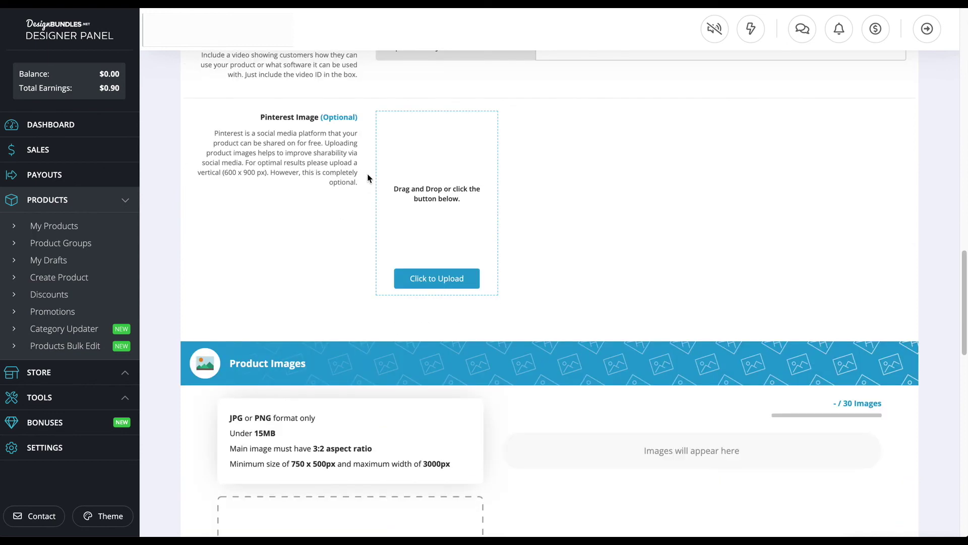
{"action": "scroll", "coordinate": [601, 173], "scroll_direction": "down", "scroll_amount": 6}
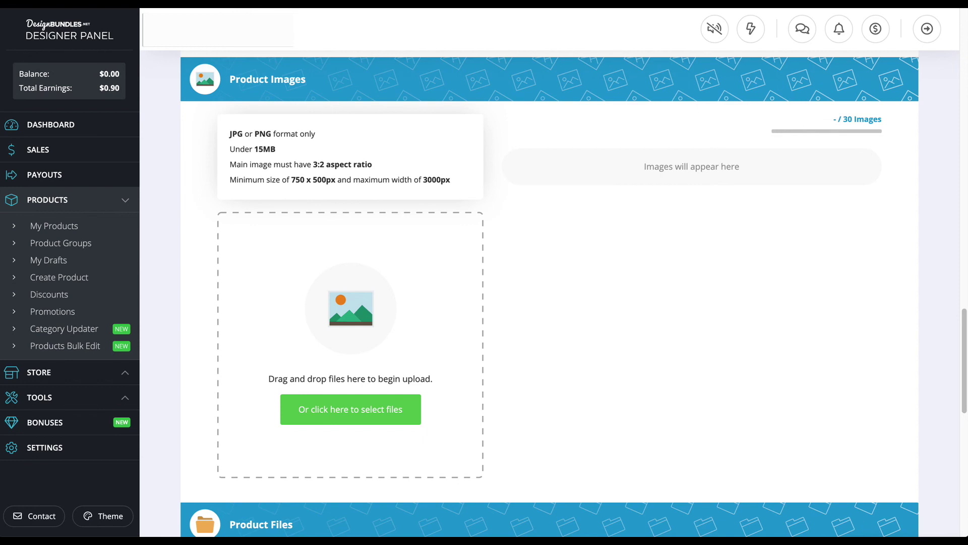
Upload hangman.png as the product image and hangman.pdf.zip (490.02 KB) as the product file.
{"action": "left_click_drag", "start_coordinate": [967, 437], "coordinate": [669, 253]}
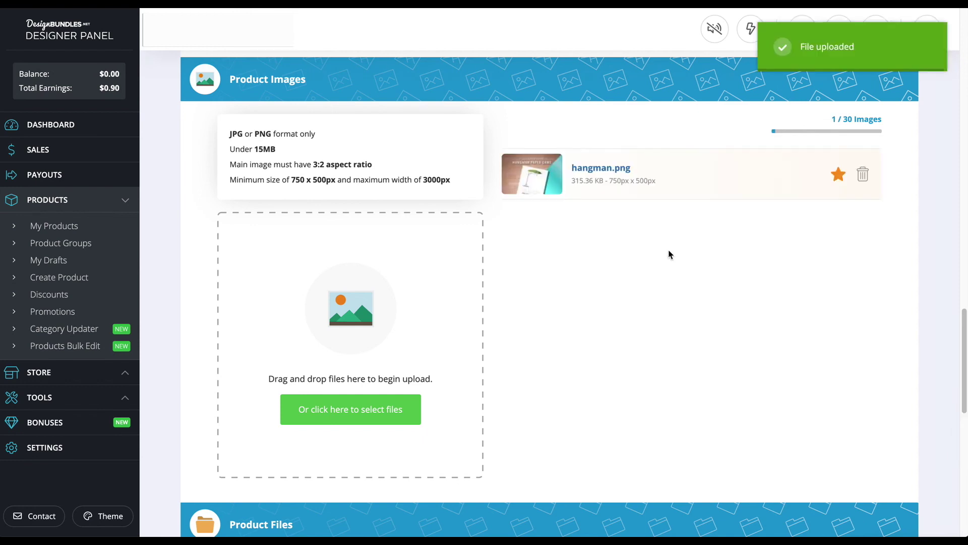
{"action": "scroll", "coordinate": [677, 259], "scroll_direction": "down", "scroll_amount": 9}
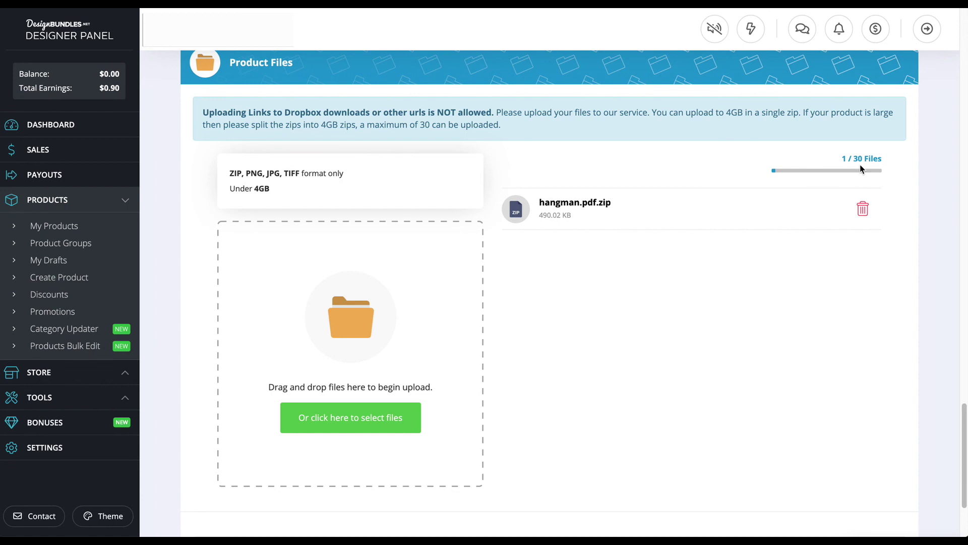
{"action": "scroll", "coordinate": [646, 284], "scroll_direction": "down", "scroll_amount": 3}
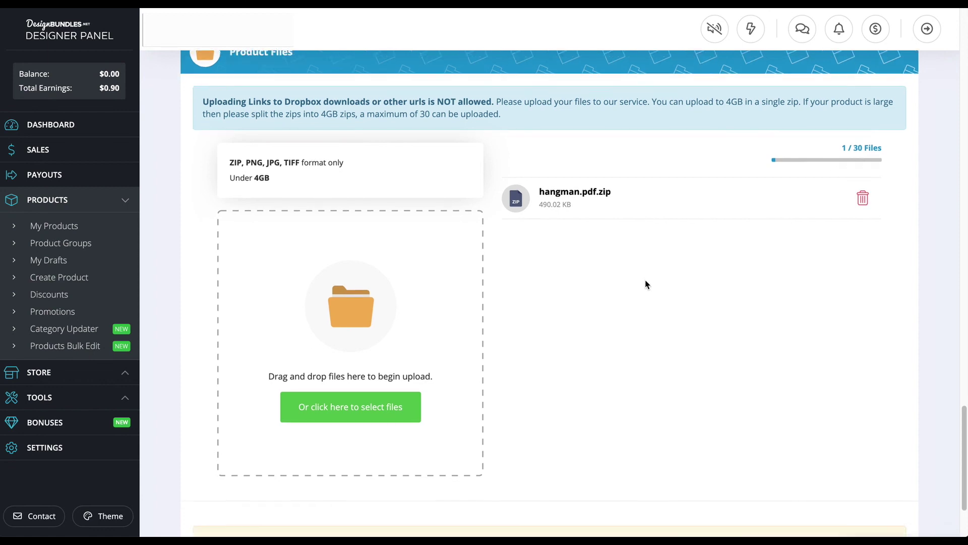